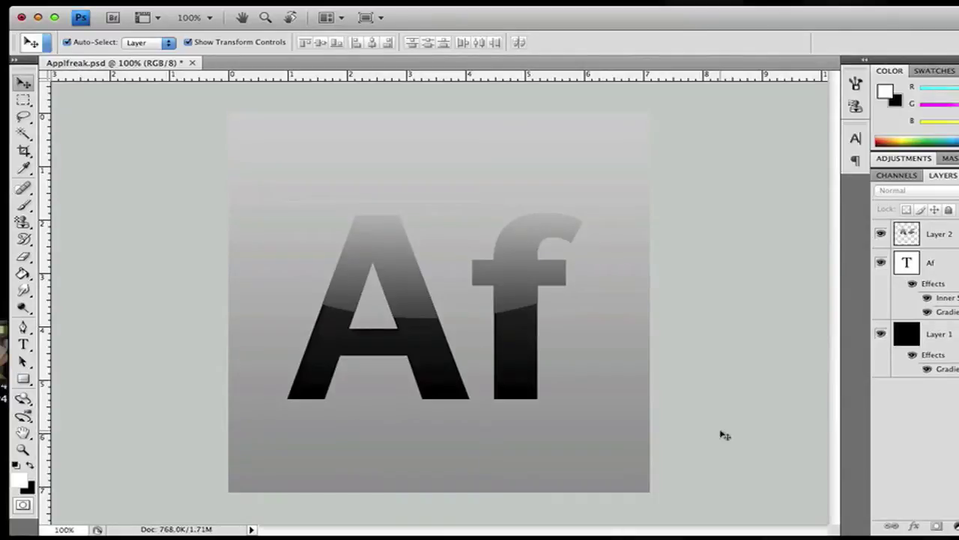
# Step: Create a new RGB document 512 pixels wide and 512 pixels high at 72 pixels/inch with transparent contents
pyautogui.press('x')
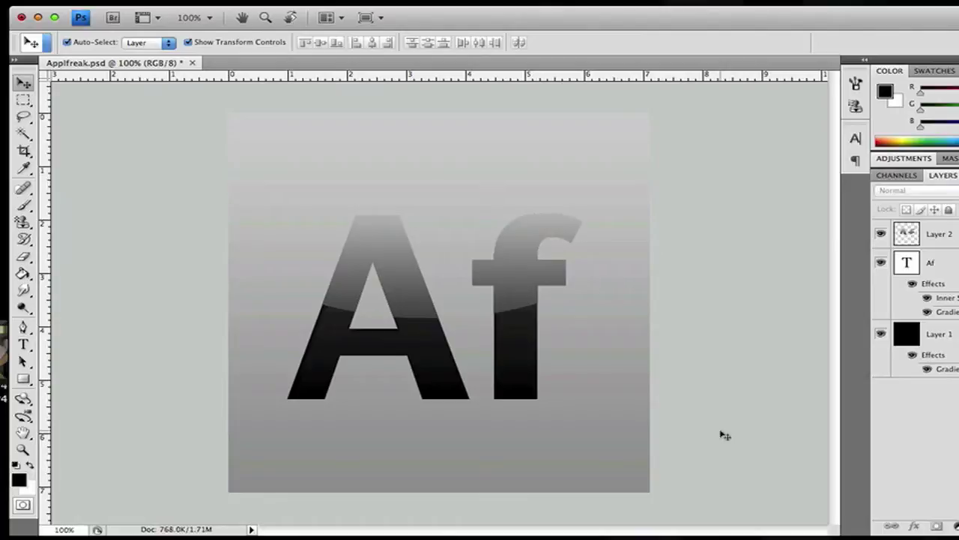
pyautogui.press('super+n')
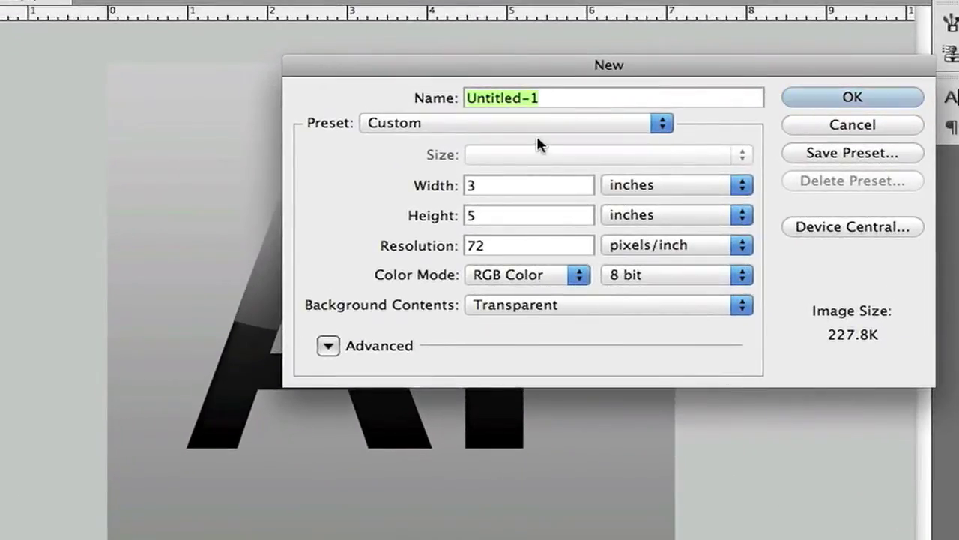
pyautogui.click(543, 158)
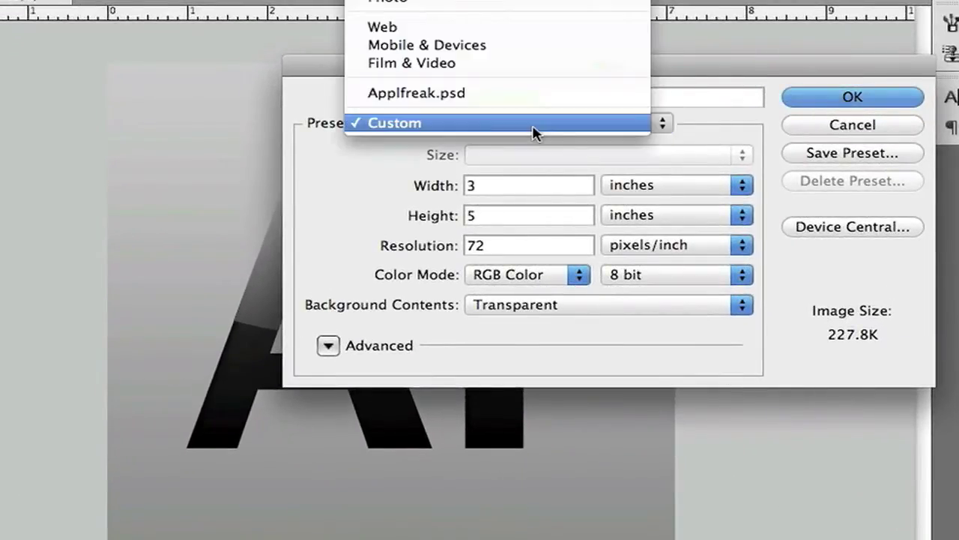
pyautogui.click(795, 148)
pyautogui.click(669, 187)
pyautogui.click(590, 189)
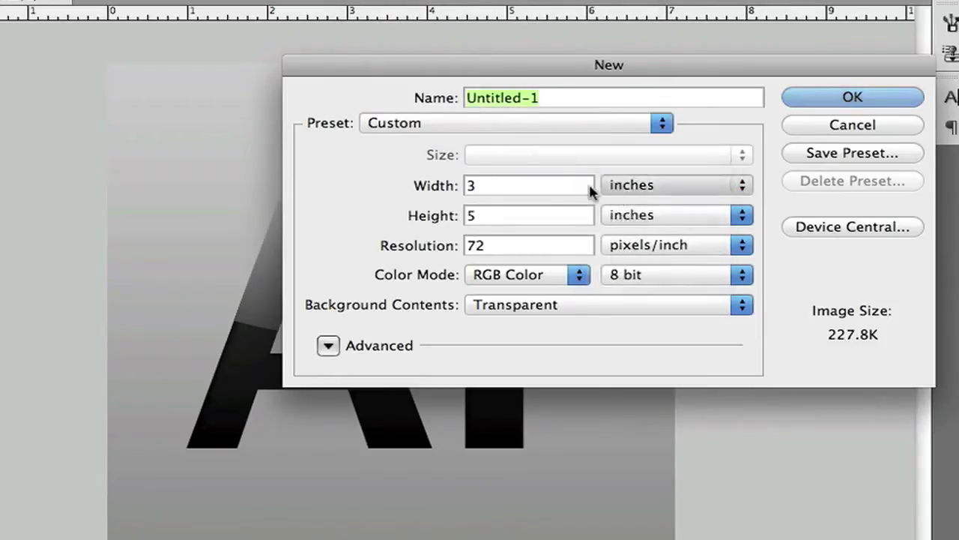
pyautogui.press('Tab')
pyautogui.write('5')
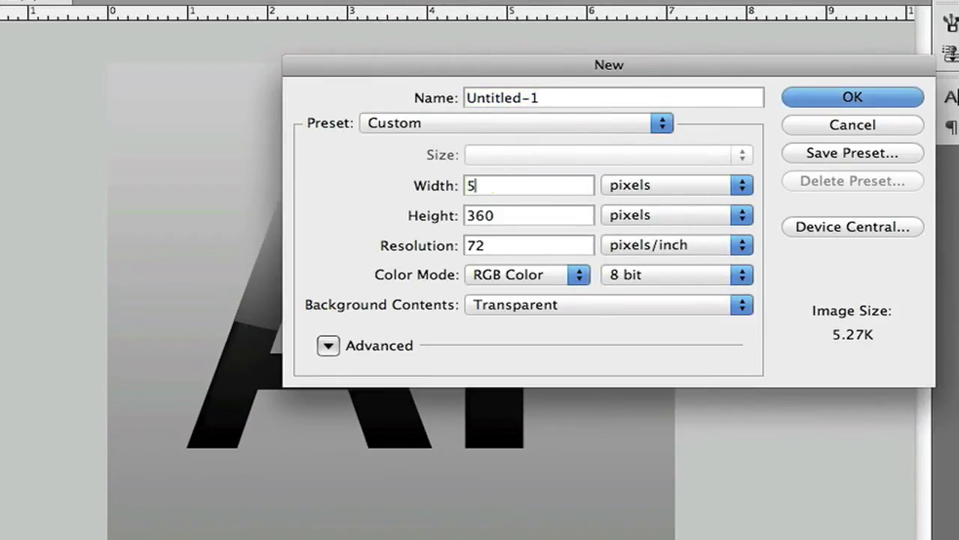
pyautogui.write('12')
pyautogui.press('Tab')
pyautogui.write('512')
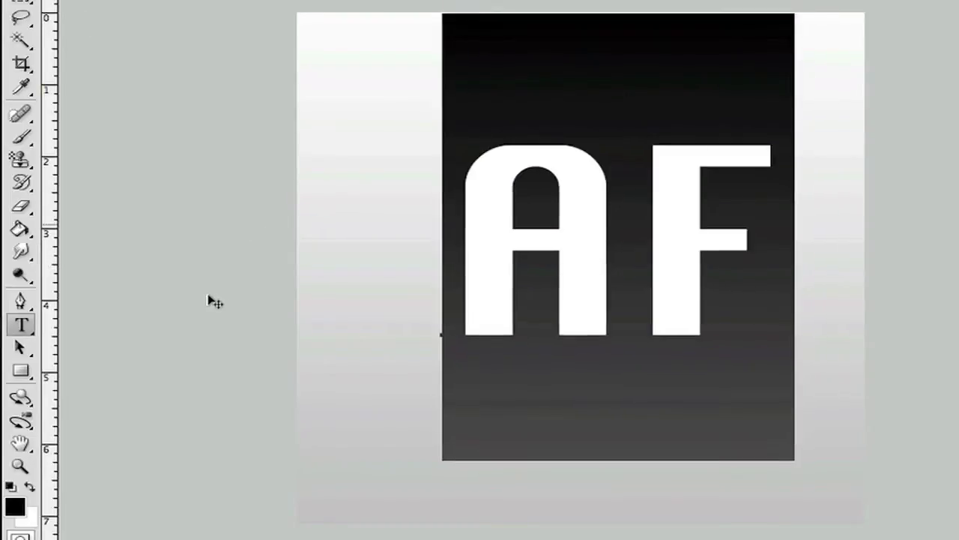
# Step: Add the text AW in black and move it to the centre of the gradient background
pyautogui.write('AW')
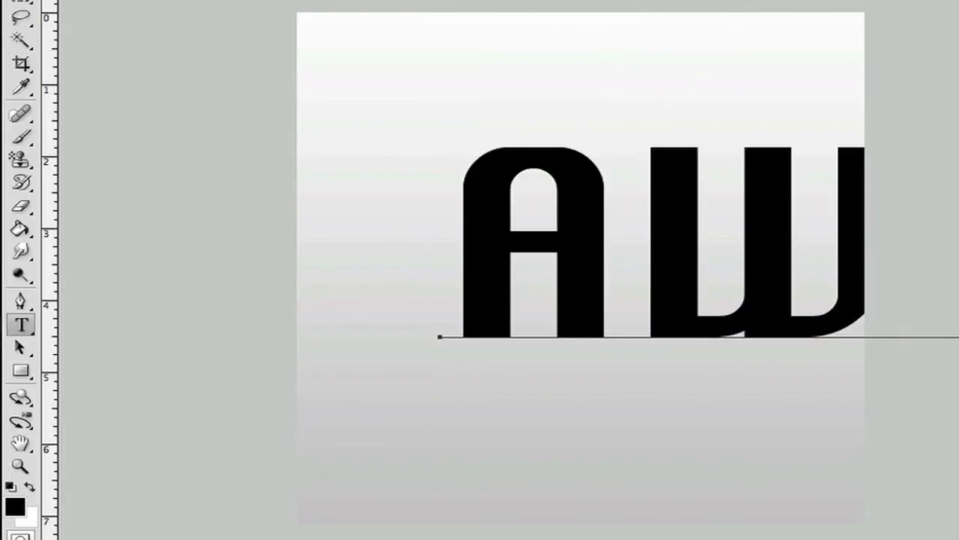
pyautogui.moveTo(196, 214); pyautogui.dragTo(111, 236)
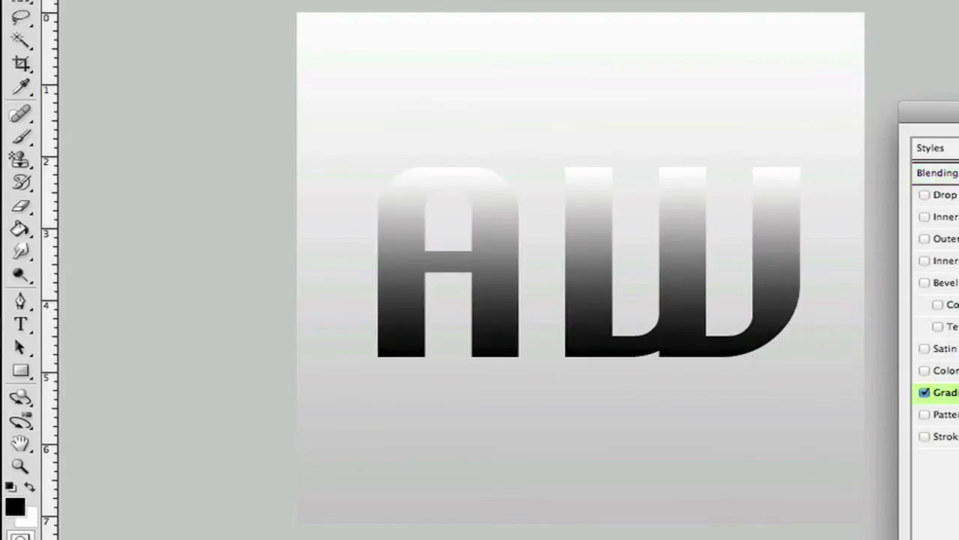
# Step: Set the AW text's gradient overlay to run from dark gray to black, and add a black stroke to the background layer
pyautogui.click(958, 216)
pyautogui.click(958, 299)
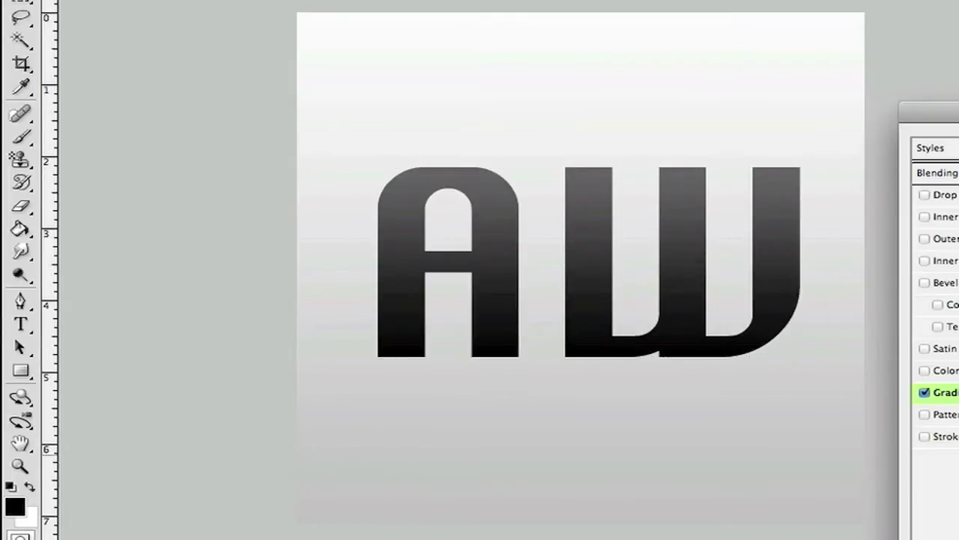
pyautogui.click(937, 436)
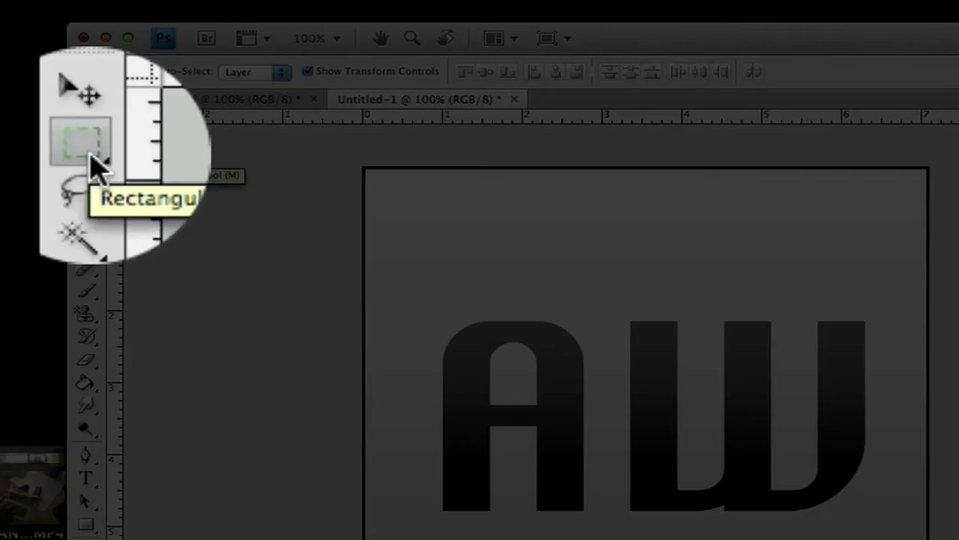
# Step: On a new layer, fill an elliptical selection with white so its curved lower edge crosses the AW letters
pyautogui.click(93, 161)
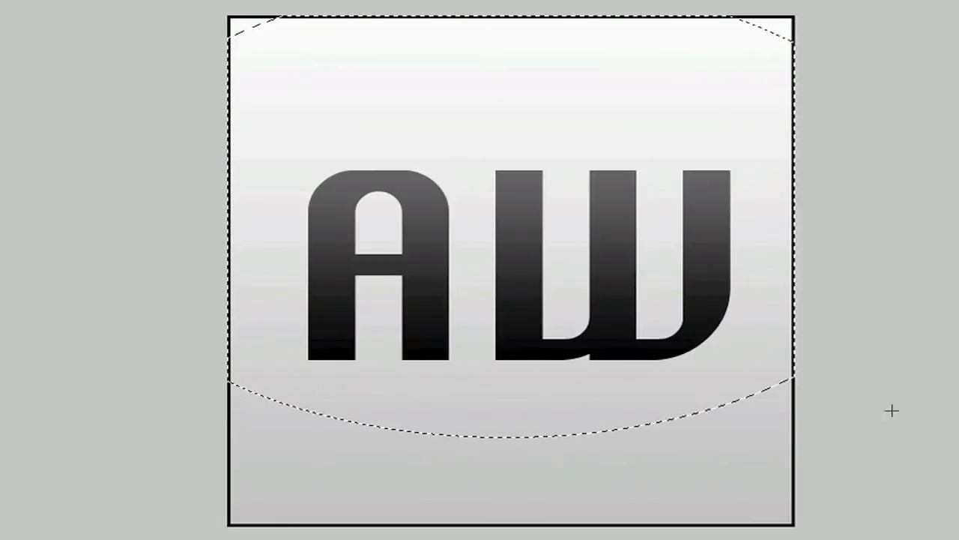
pyautogui.hotkey('alt', 'BackSpace')
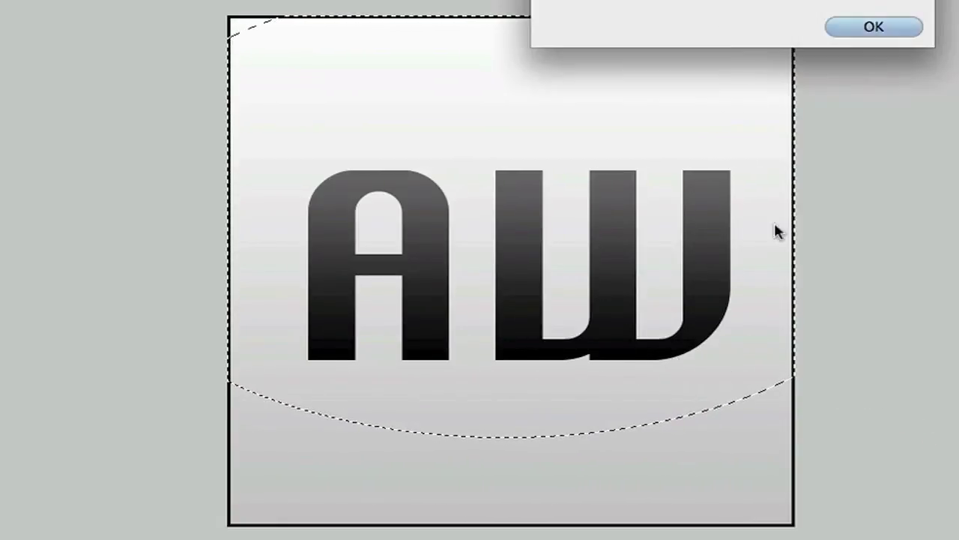
pyautogui.press('Return')
pyautogui.click(868, 516)
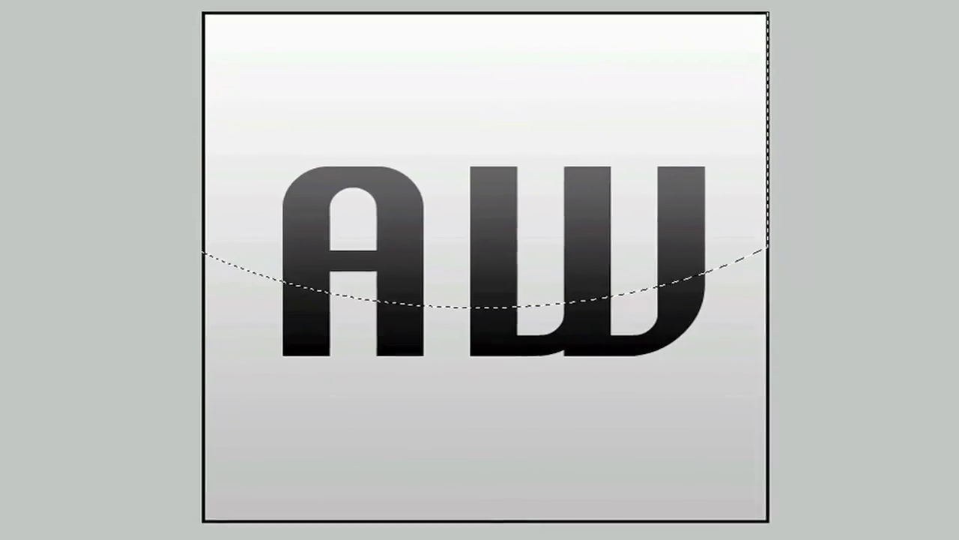
pyautogui.click(51, 195)
pyautogui.click(60, 454)
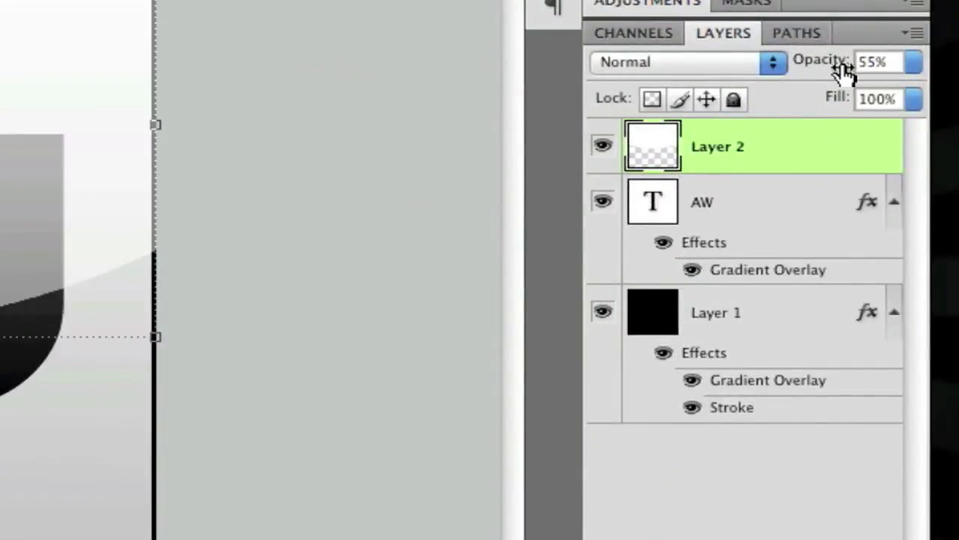
# Step: Lower the opacity of the white elliptical highlight layer to a faint gloss and hide that layer
pyautogui.moveTo(844, 72); pyautogui.dragTo(805, 80)
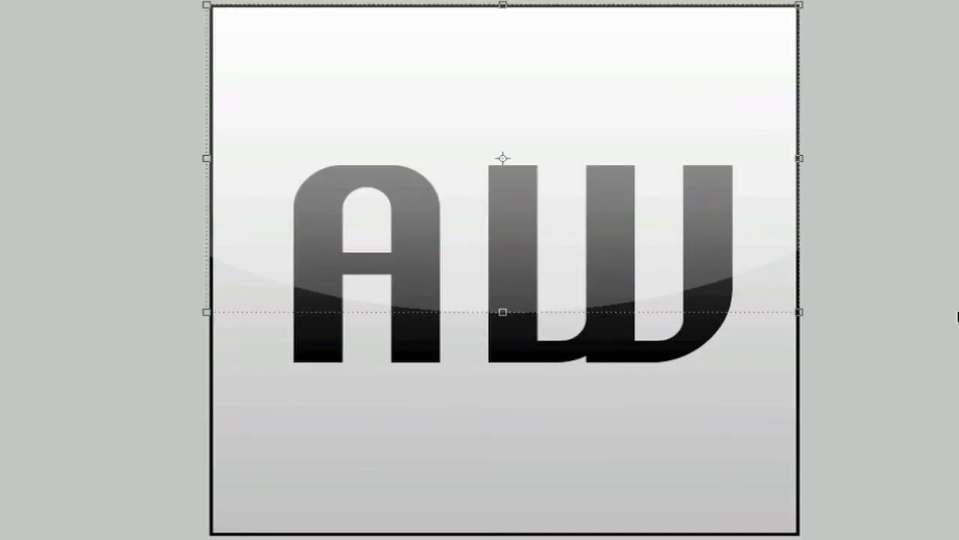
pyautogui.press('Return')
pyautogui.doubleClick(957, 317)
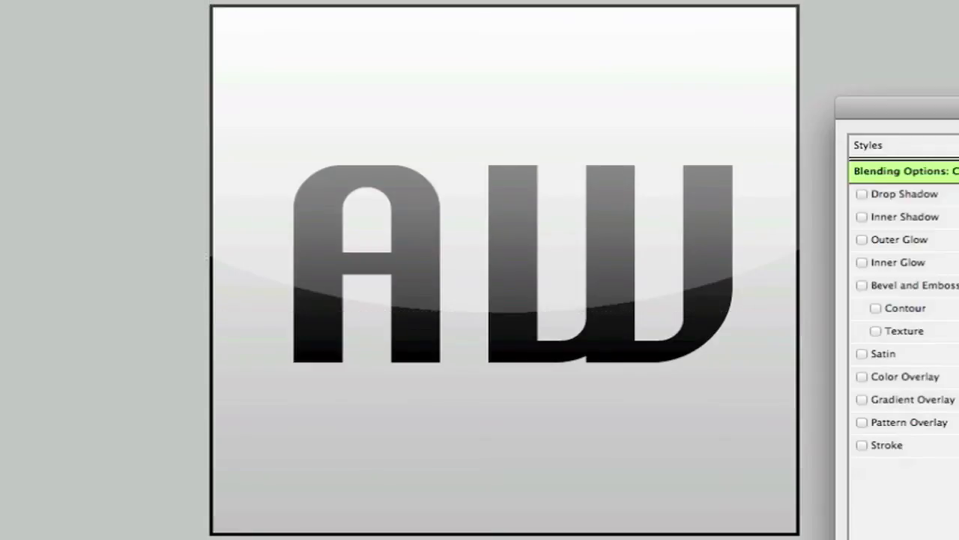
pyautogui.press('Escape')
pyautogui.hotkey('ctrl', 't')
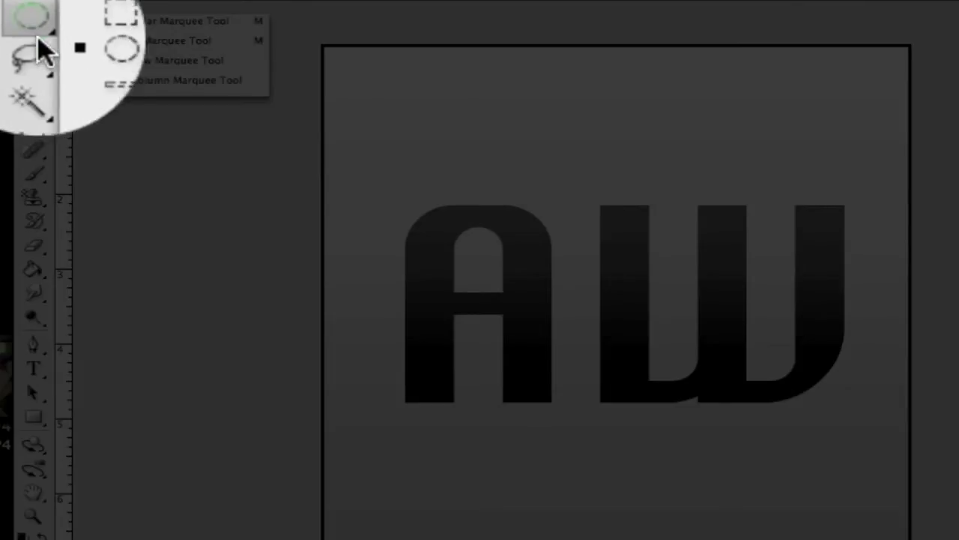
# Step: Try to outline the upper-left half of the canvas with a closed Pen tool path, and undo the path
pyautogui.click(120, 40)
pyautogui.click(33, 345)
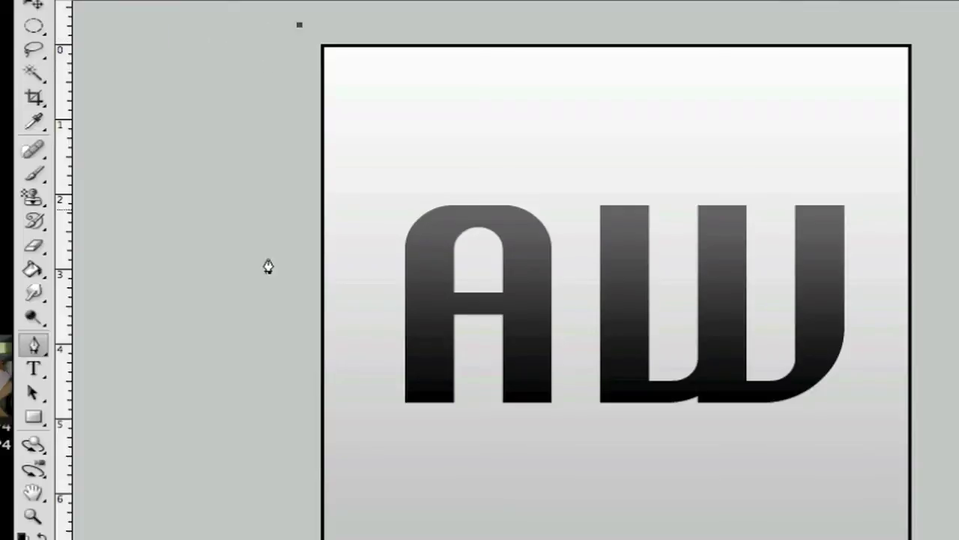
pyautogui.click(231, 539)
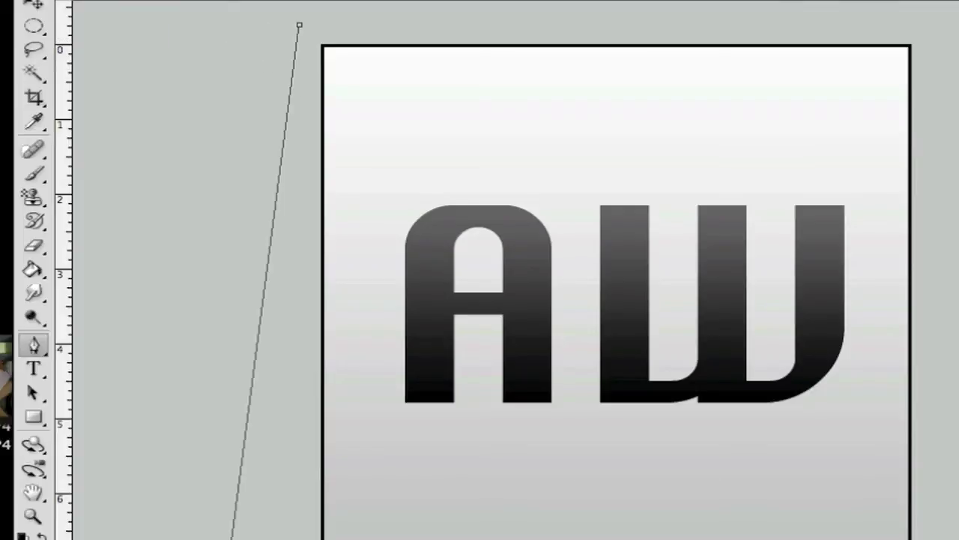
pyautogui.click(958, 36)
pyautogui.click(768, 18)
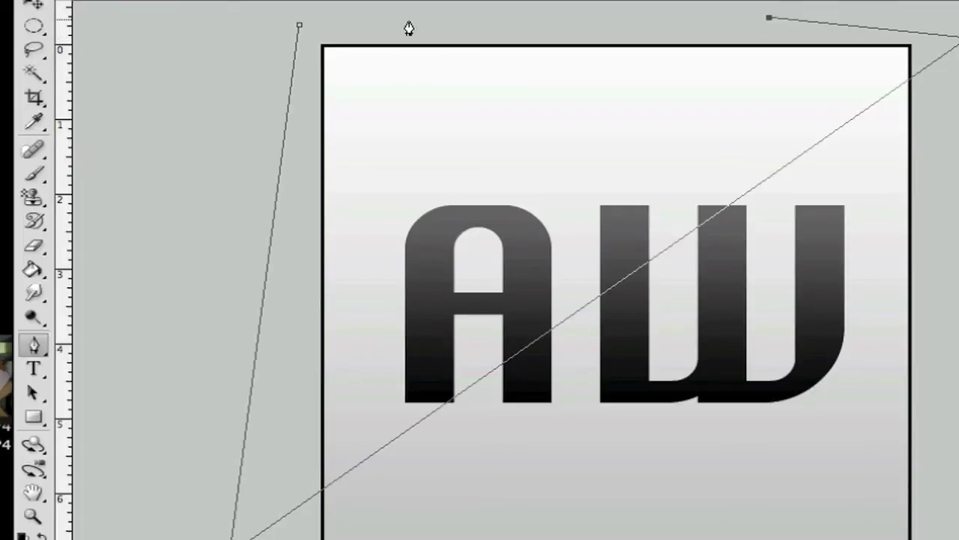
pyautogui.click(299, 26)
pyautogui.rightClick(313, 66)
pyautogui.click(241, 179)
pyautogui.rightClick(282, 181)
pyautogui.click(260, 209)
pyautogui.press('super+alt+z')
pyautogui.press('super+alt+z')
pyautogui.hotkey('ctrl', 'alt', 'z')
pyautogui.hotkey('ctrl', 'alt', 'z')
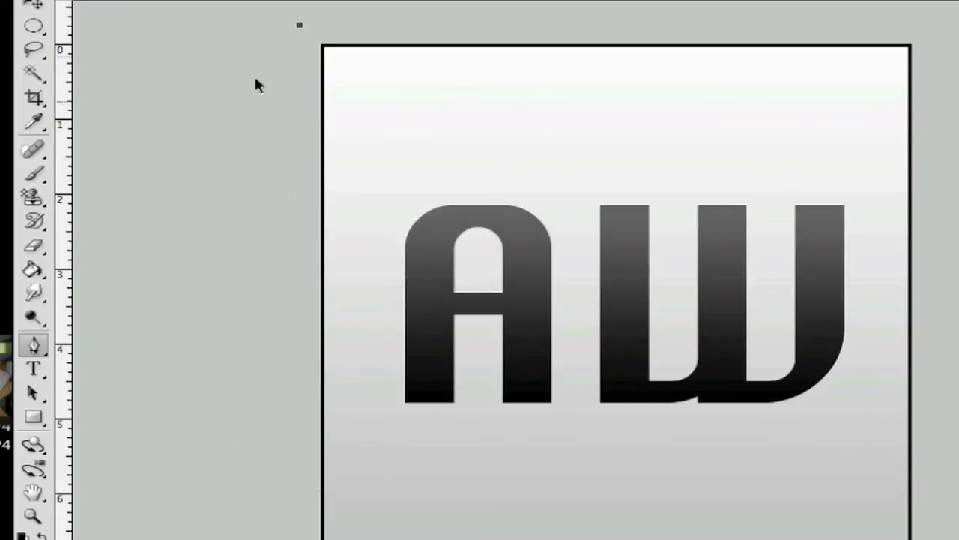
# Step: Draw a closed Pen tool path around the upper-left half of the canvas, with a straight diagonal edge across the letters
pyautogui.click(258, 20)
pyautogui.click(231, 514)
pyautogui.click(943, 36)
pyautogui.click(763, 30)
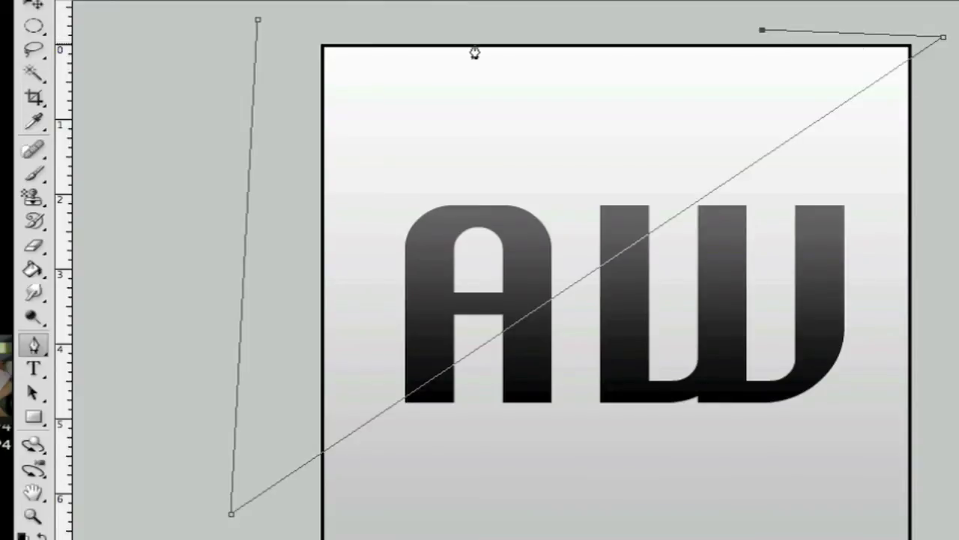
pyautogui.click(475, 42)
pyautogui.click(335, 27)
pyautogui.click(258, 21)
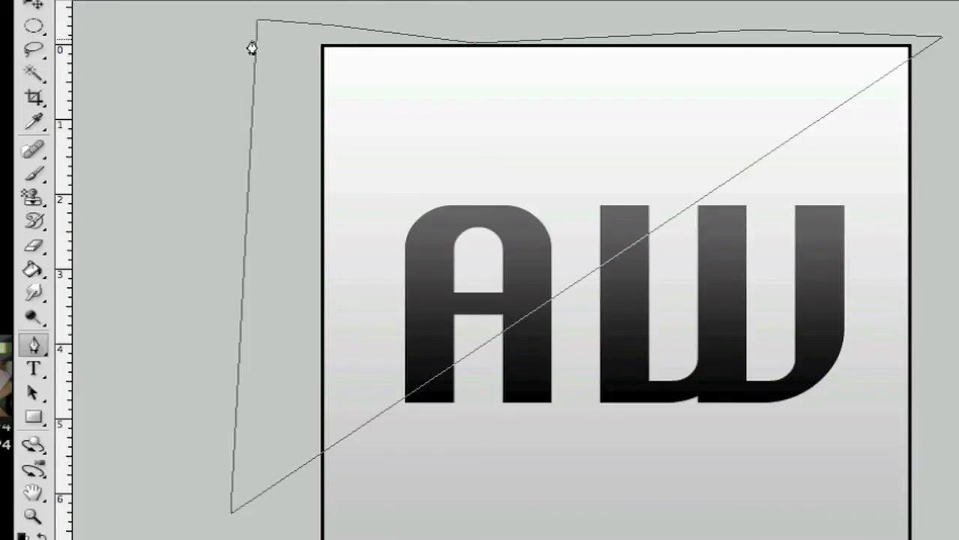
# Step: Convert the closed diagonal path into a selection and add a new layer above the others
pyautogui.rightClick(251, 41)
pyautogui.rightClick(495, 204)
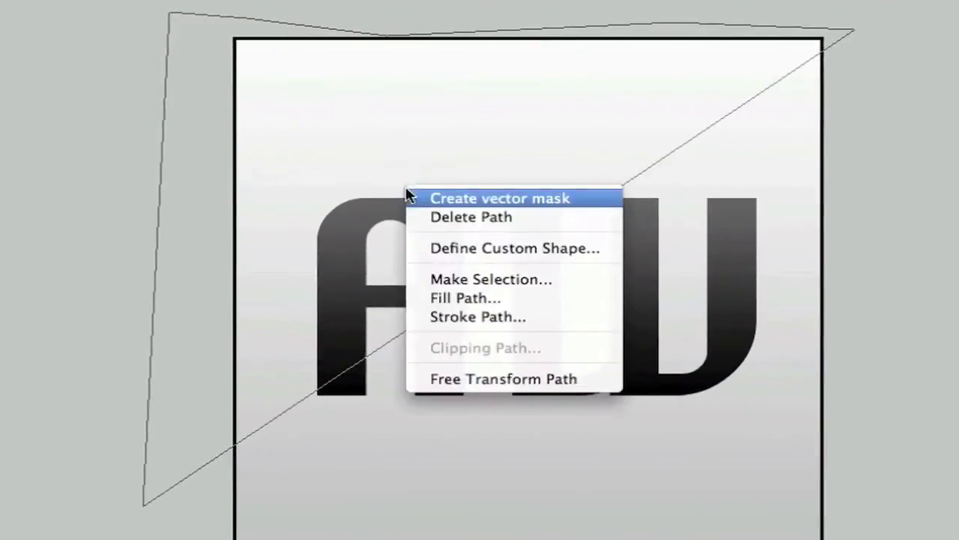
pyautogui.click(516, 275)
pyautogui.moveTo(603, 1); pyautogui.dragTo(606, 101)
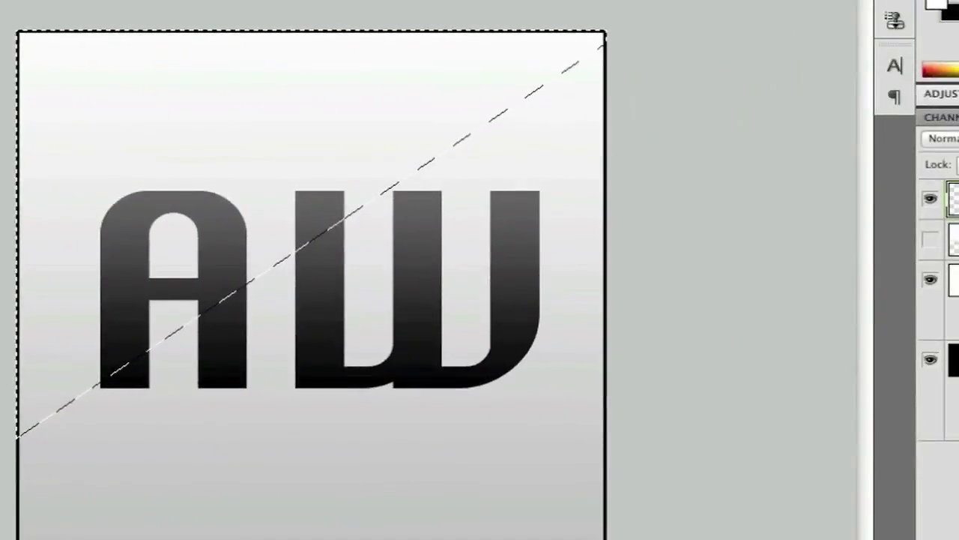
# Step: Fill the diagonal selection with white, deselect it, and lower the layer's opacity to 26%
pyautogui.hotkey('alt', 'BackSpace')
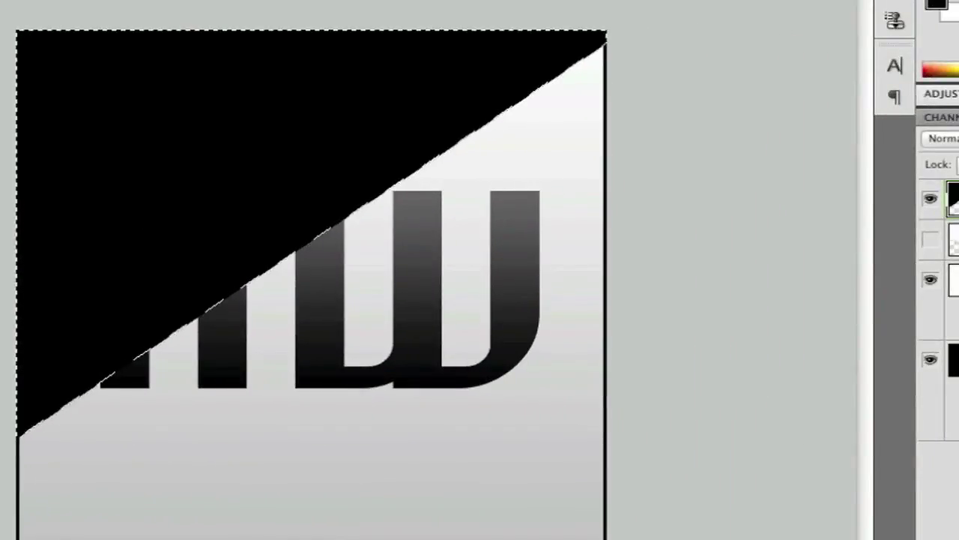
pyautogui.hotkey('ctrl', 'z')
pyautogui.press('x')
pyautogui.click(200, 263)
pyautogui.hotkey('ctrl', 'd')
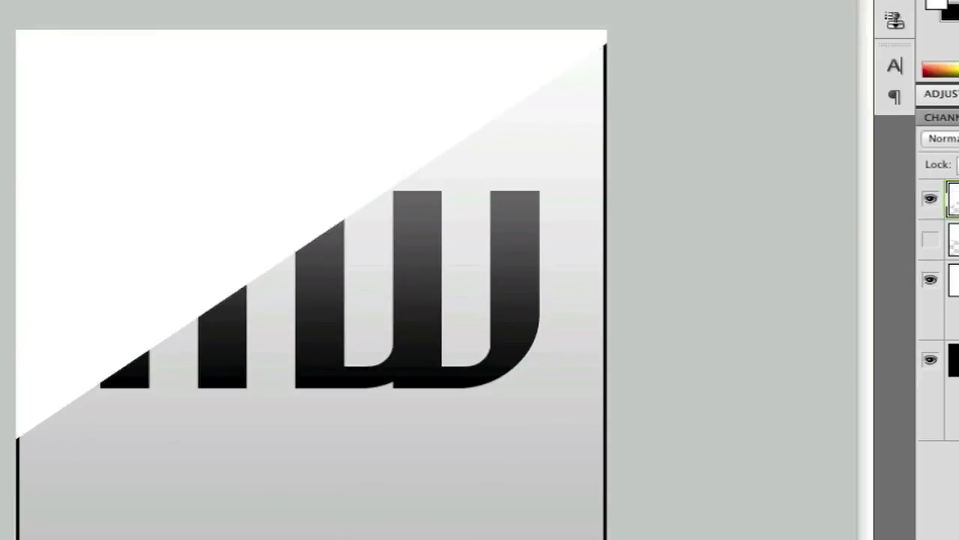
pyautogui.moveTo(764, 135); pyautogui.dragTo(689, 137)
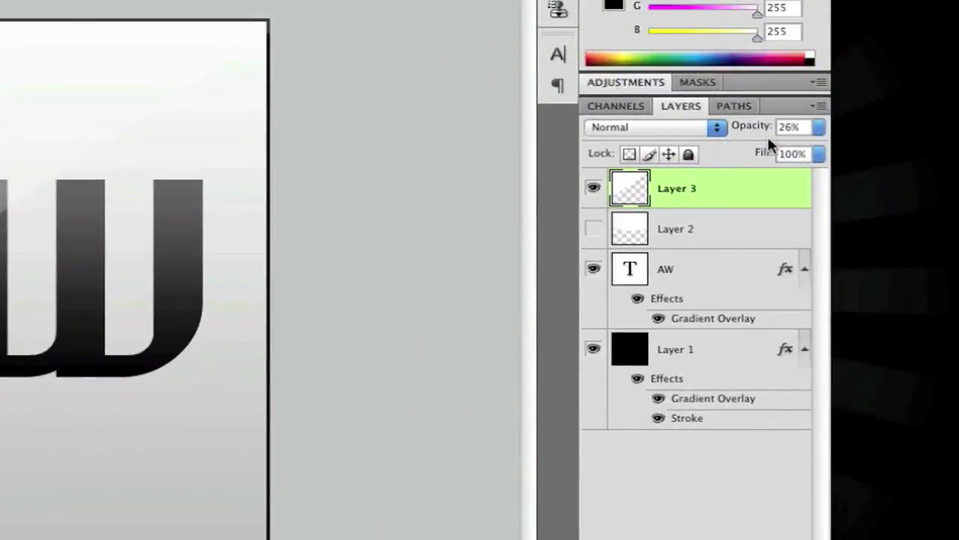
# Step: Delete the diagonal highlight layer and show the elliptical highlight layer again
pyautogui.press('v')
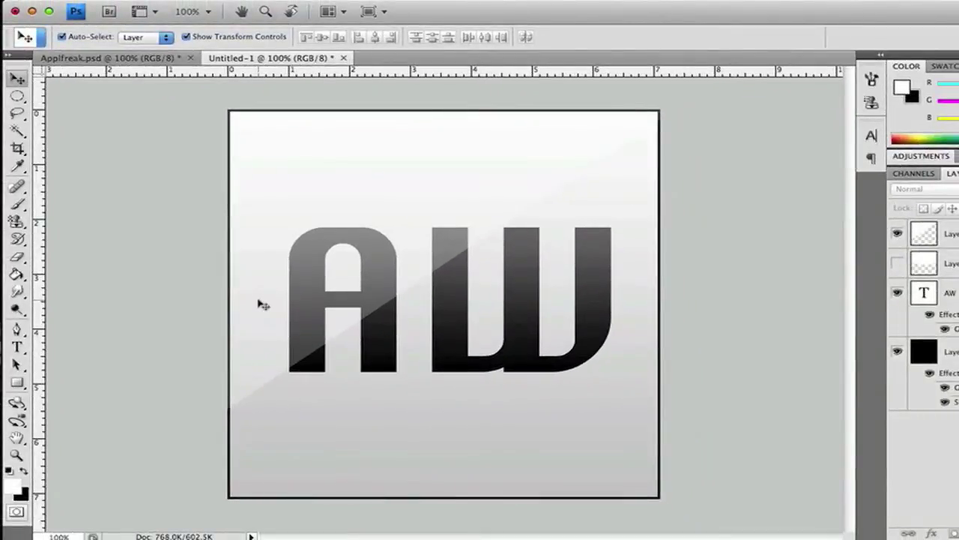
pyautogui.click(262, 305)
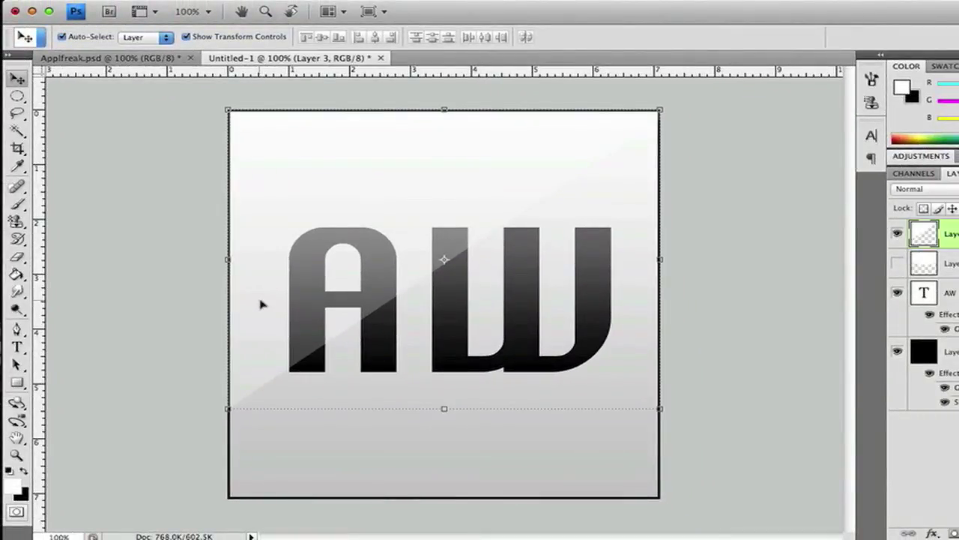
pyautogui.press('Delete')
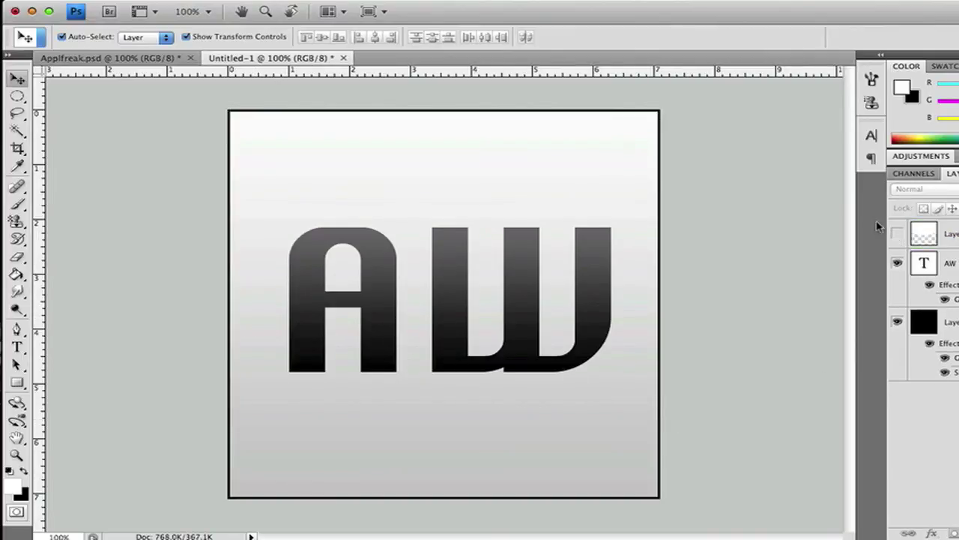
pyautogui.click(898, 237)
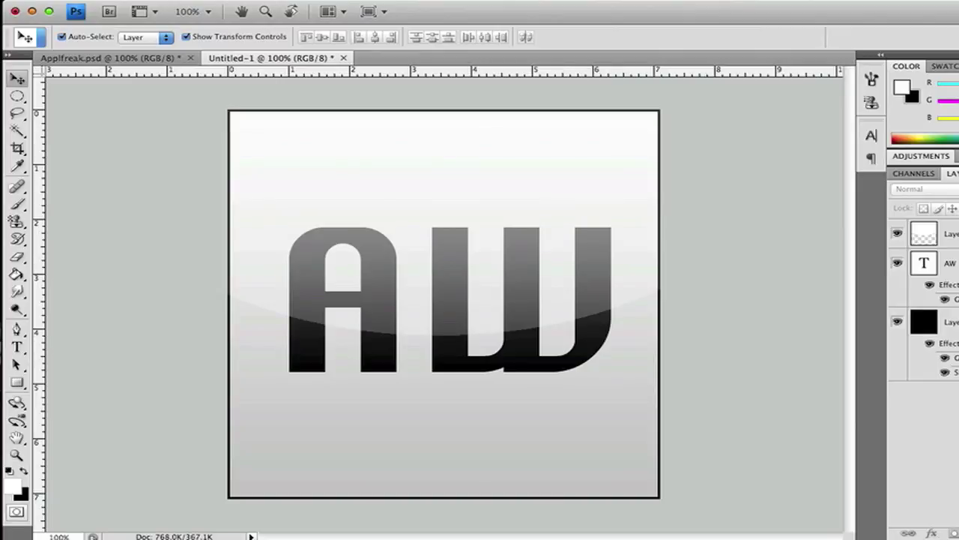